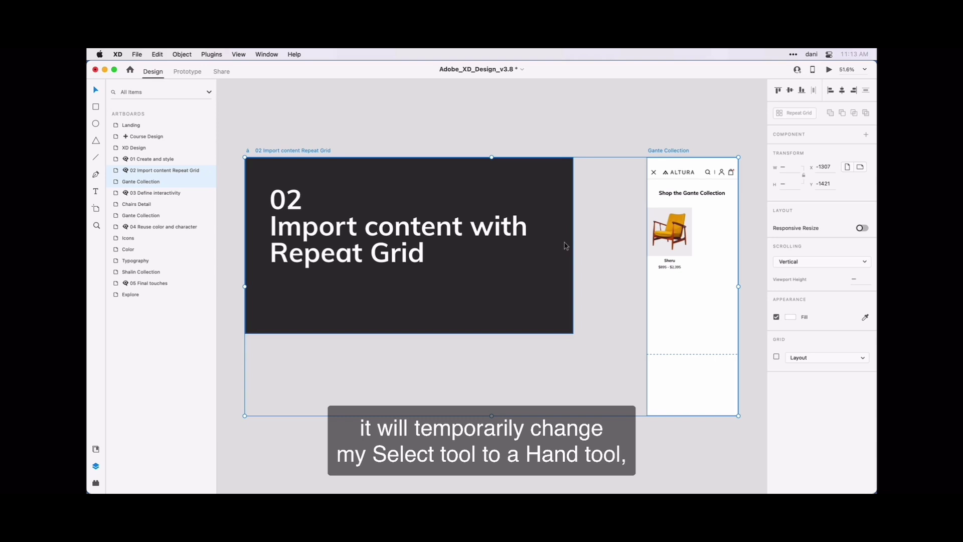
# Pan the canvas left so the Gante Collection artboard sits near the centre.
pyautogui.press('space')
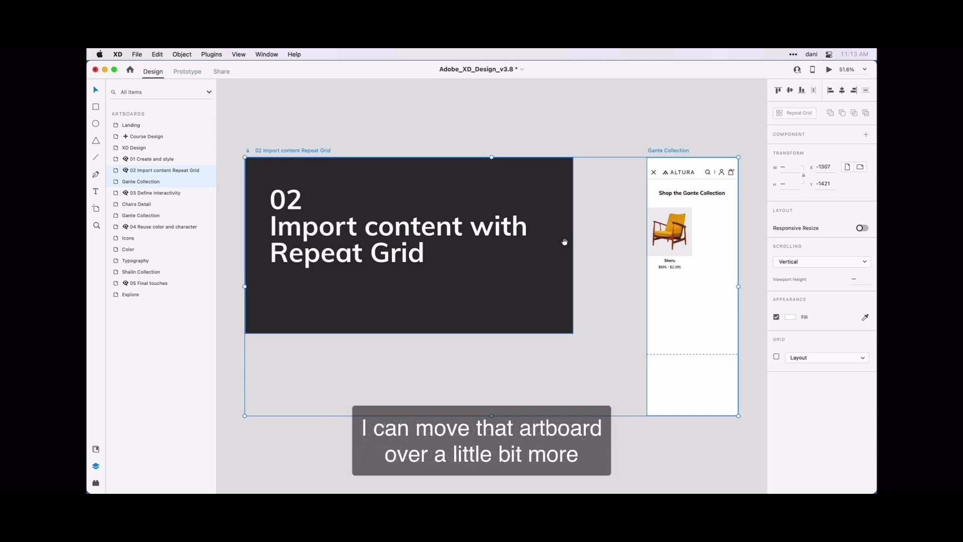
pyautogui.moveTo(565, 242); pyautogui.dragTo(368, 230)
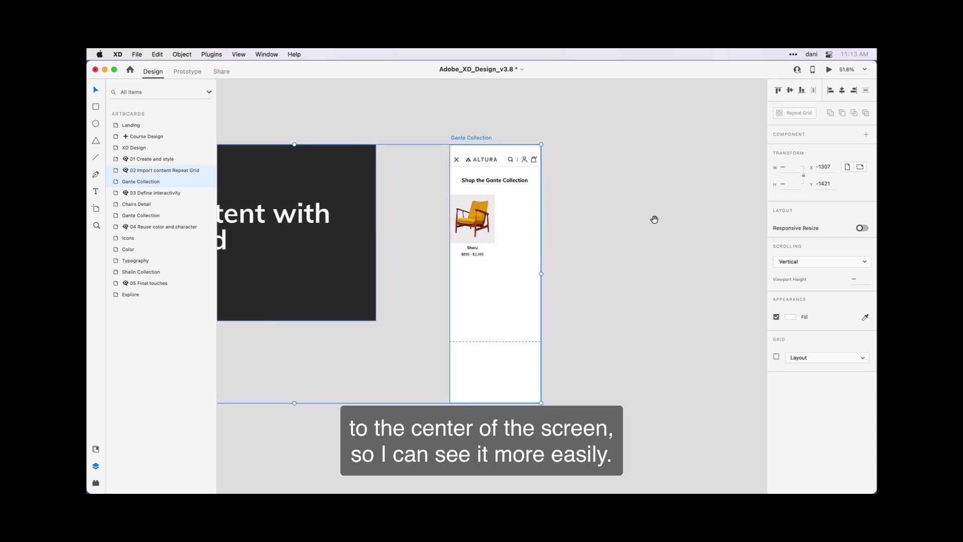
# Clear the selection of both artboards by clicking empty canvas.
pyautogui.click(621, 229)
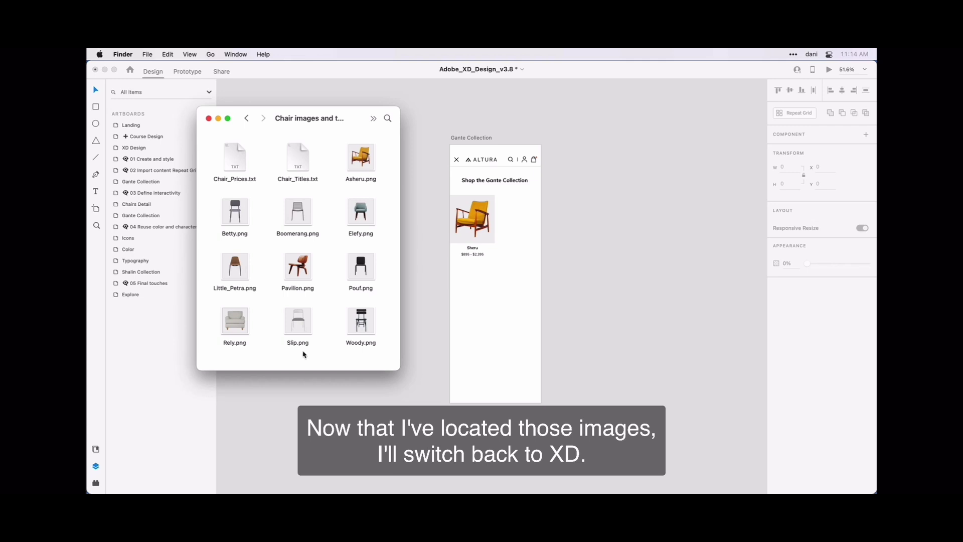
# Return to the XD document and select the Shop the Gante Collection title.
pyautogui.click(597, 324)
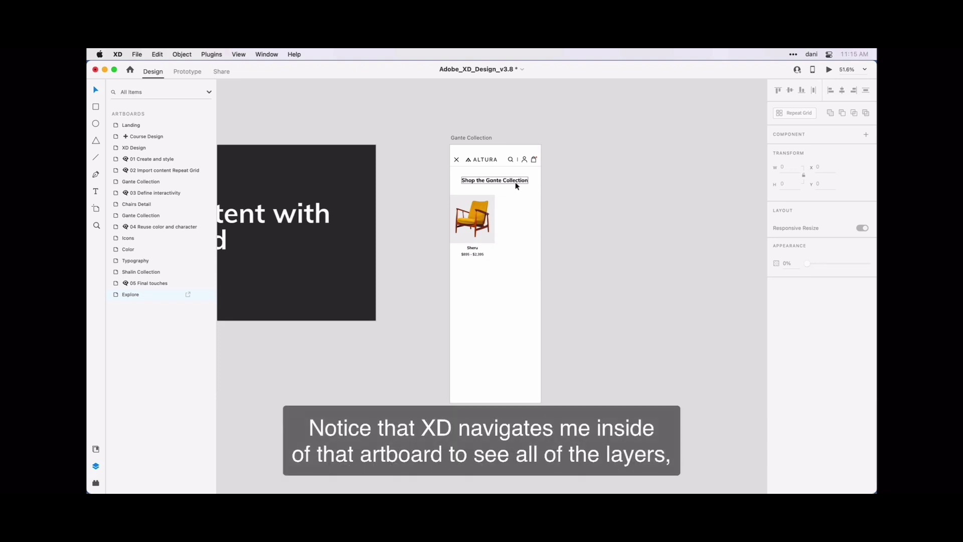
pyautogui.click(517, 186)
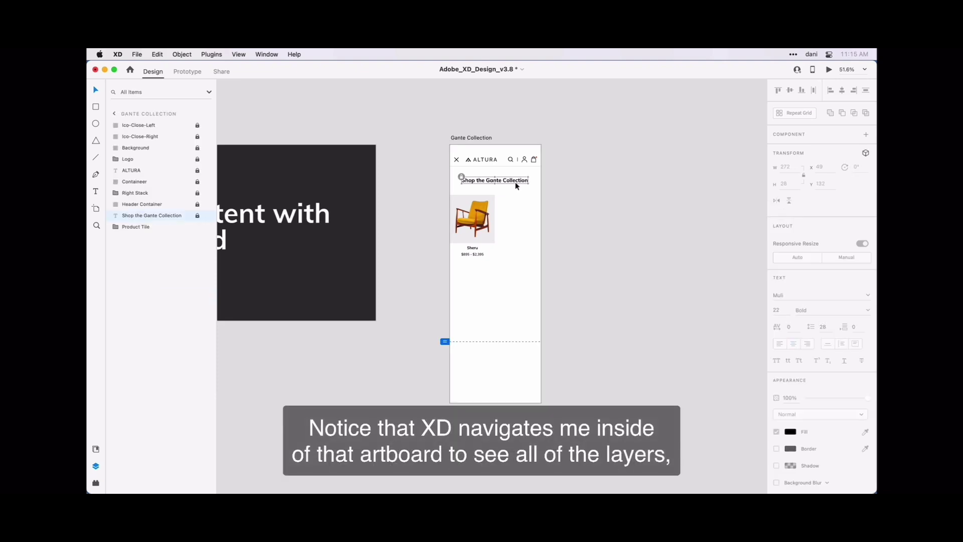
pyautogui.click(116, 160)
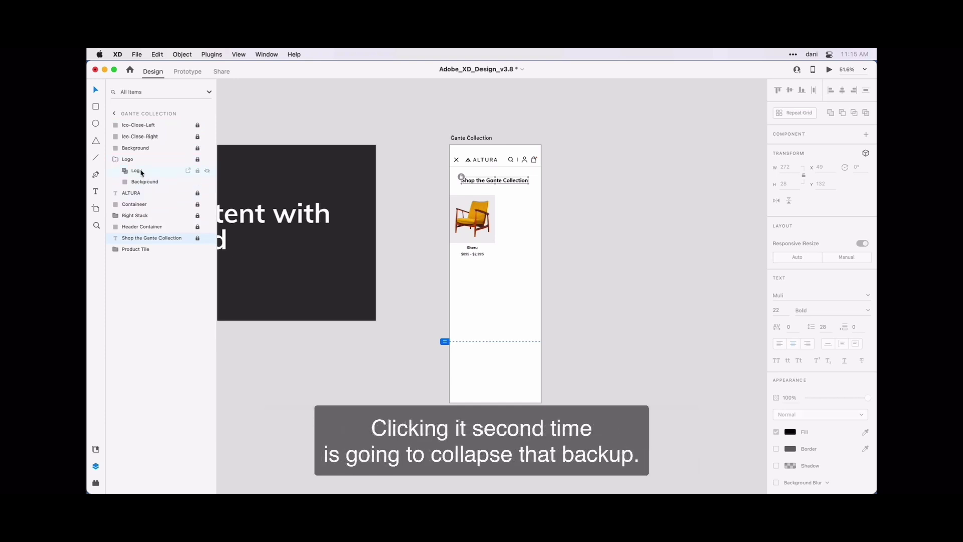
pyautogui.click(115, 160)
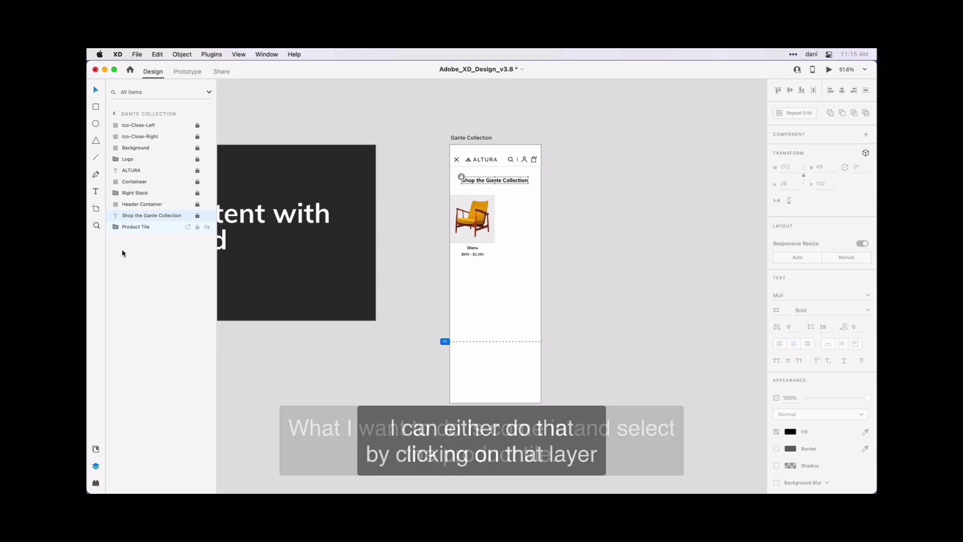
# Convert the Product Tile group into a Repeat Grid.
pyautogui.click(136, 228)
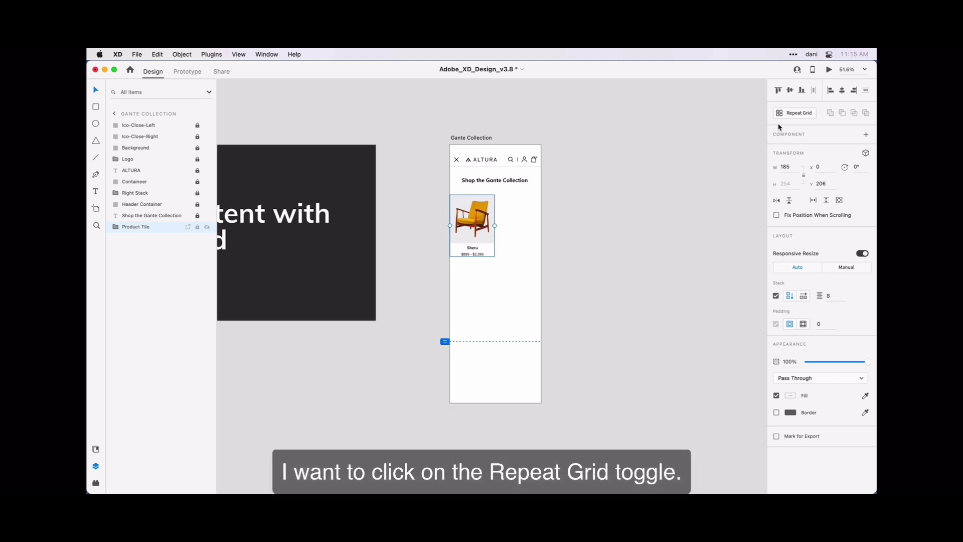
pyautogui.click(810, 118)
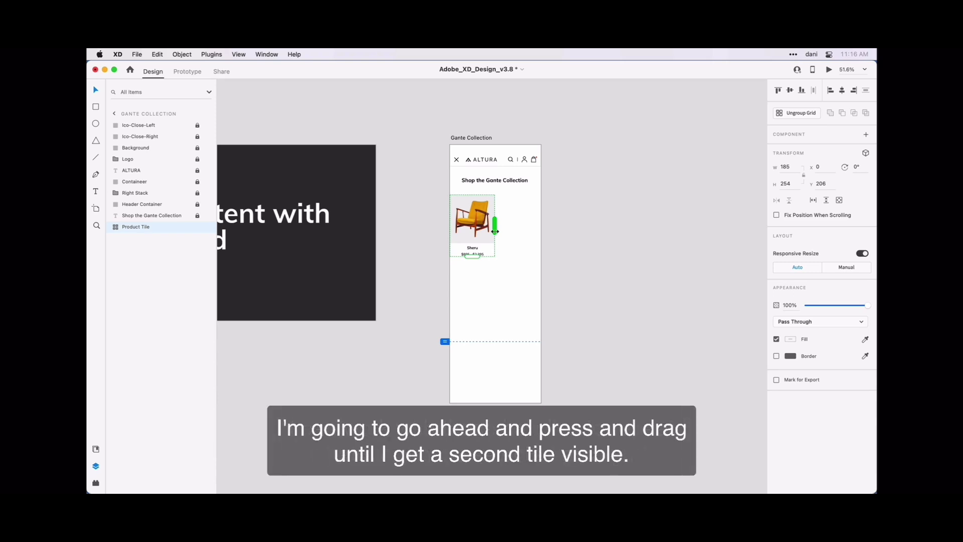
# Repeat the Sheru chair tile into a second column and three rows, six tiles total.
pyautogui.moveTo(494, 231); pyautogui.dragTo(546, 233)
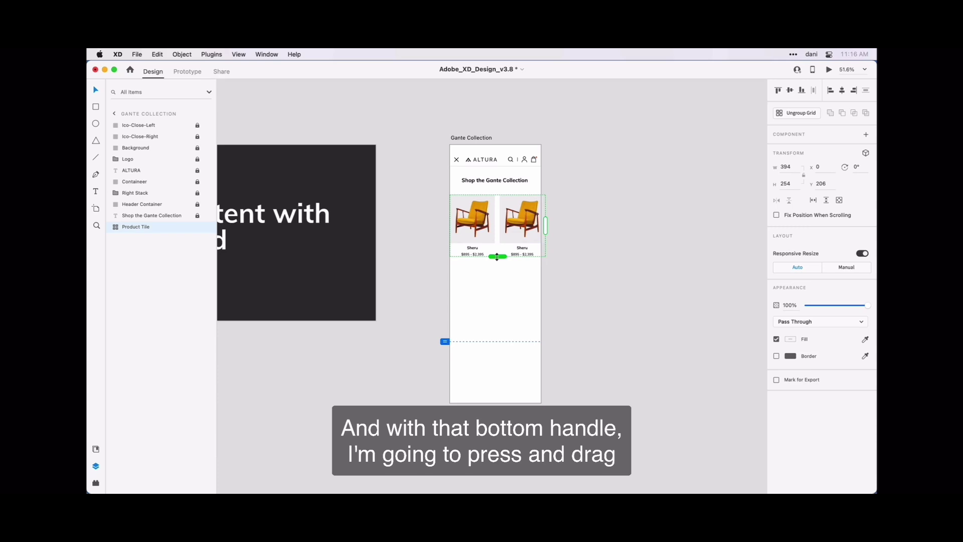
pyautogui.moveTo(498, 257); pyautogui.dragTo(496, 393)
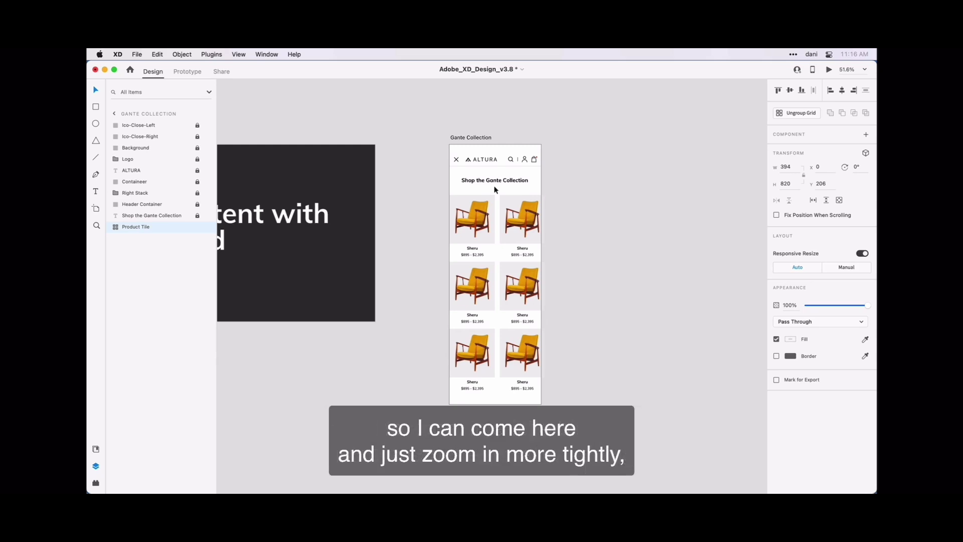
# Zoom the canvas in on the chair grid to about 80%.
pyautogui.scroll(5, 495, 189)
pyautogui.scroll(5, 495, 190)
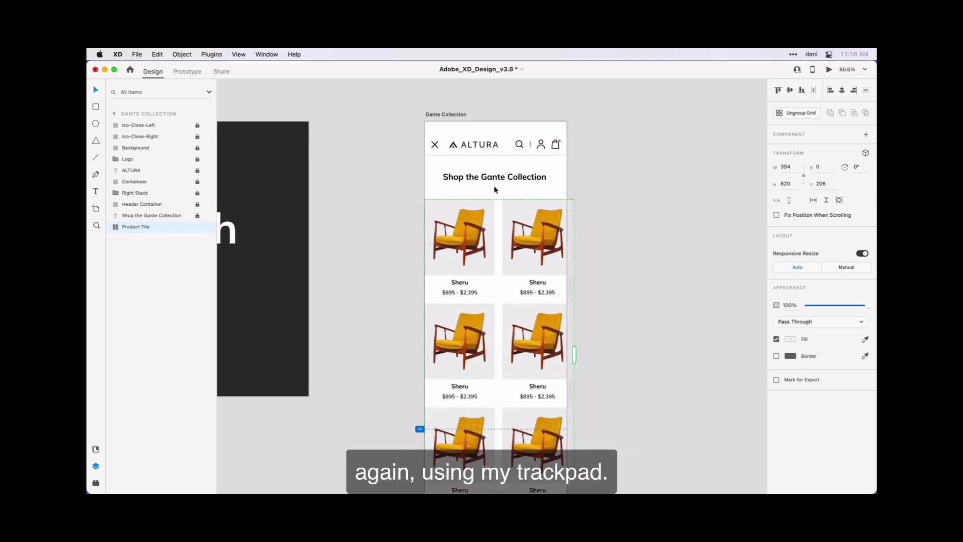
pyautogui.scroll(-3, 495, 189)
pyautogui.scroll(-1, 494, 190)
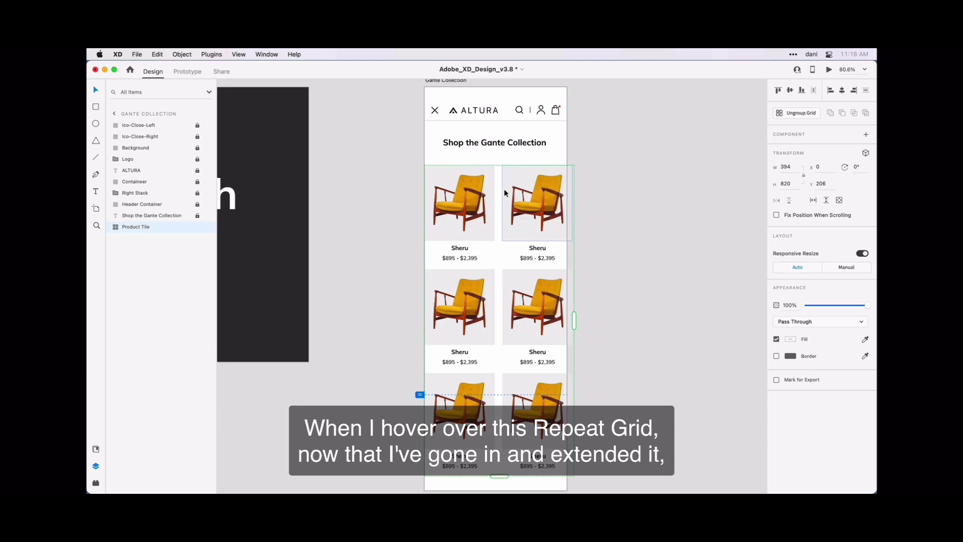
pyautogui.moveTo(500, 191)
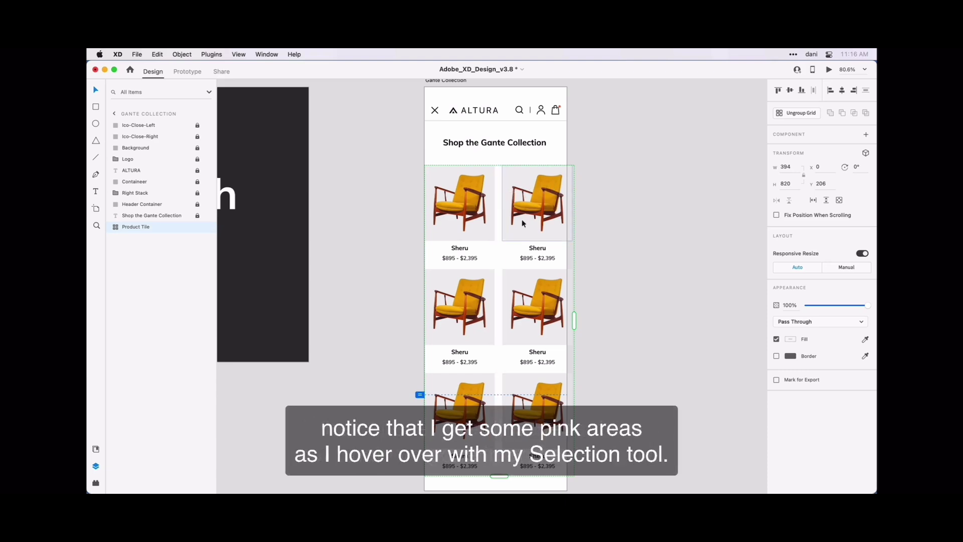
pyautogui.moveTo(522, 263)
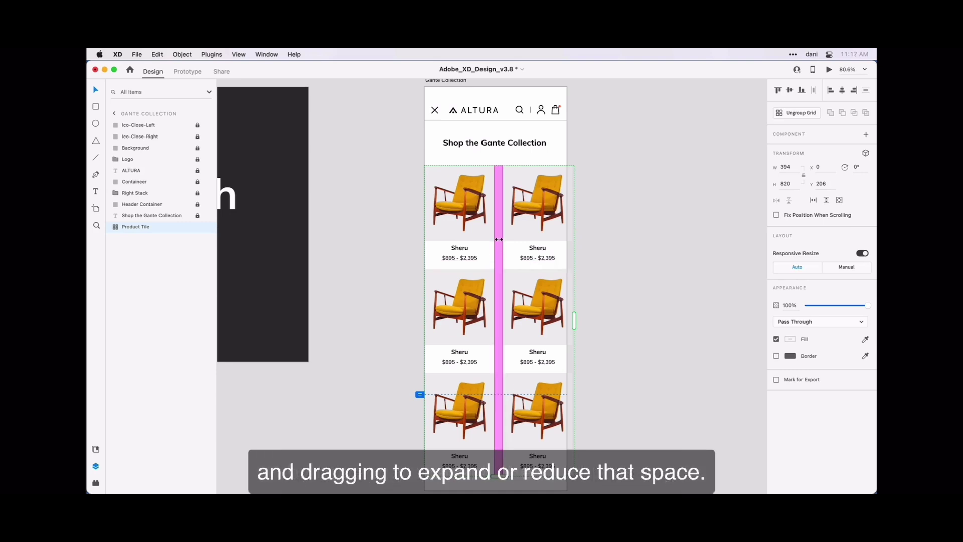
# Narrow the column gap between the two chair tile columns to about 4 px.
pyautogui.moveTo(499, 238); pyautogui.dragTo(492, 238)
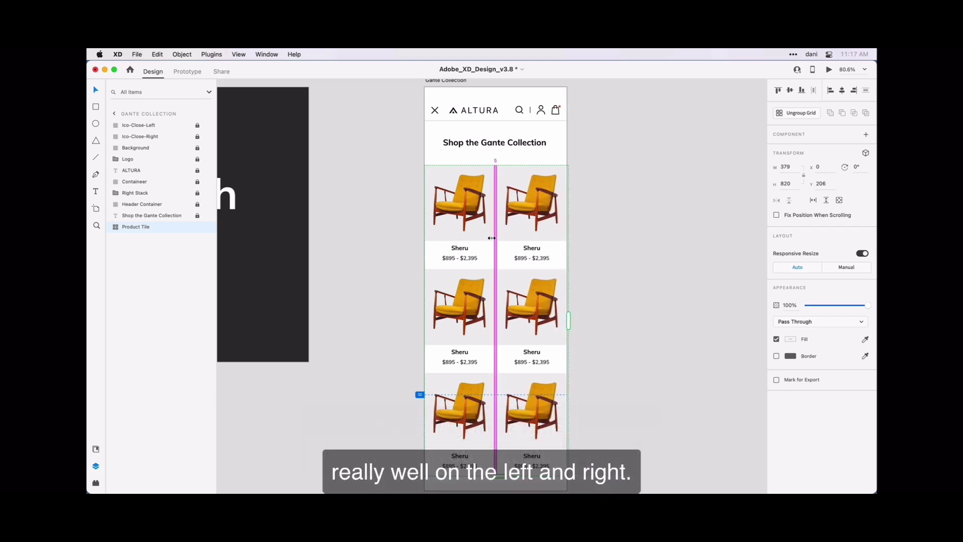
pyautogui.moveTo(492, 238); pyautogui.dragTo(491, 238)
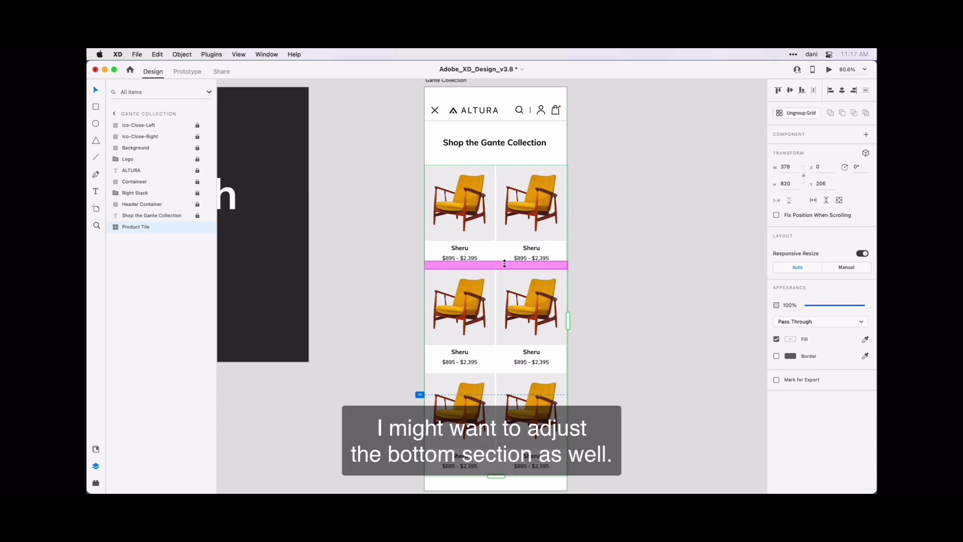
# Increase the row gap between the chair tiles to 27 px.
pyautogui.moveTo(505, 264); pyautogui.dragTo(506, 266)
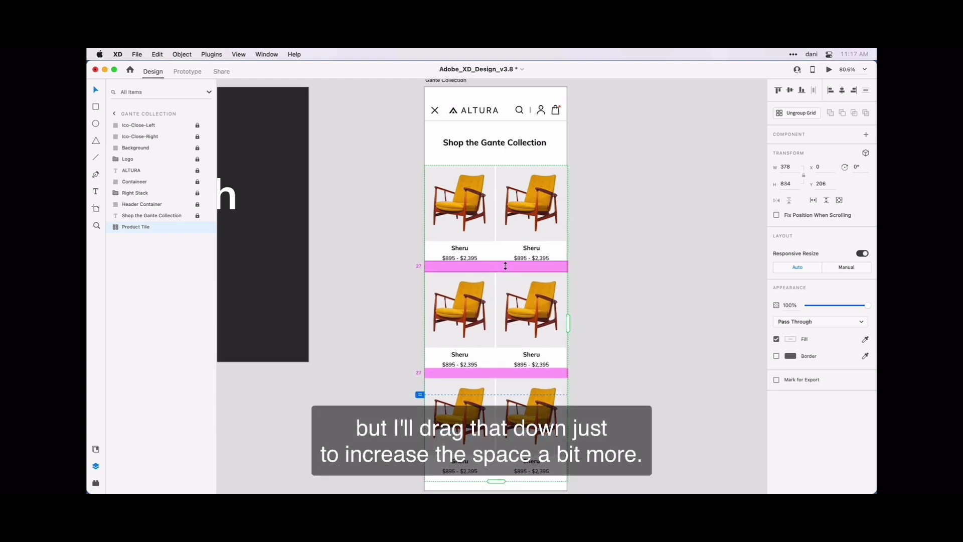
pyautogui.moveTo(505, 266); pyautogui.dragTo(505, 266)
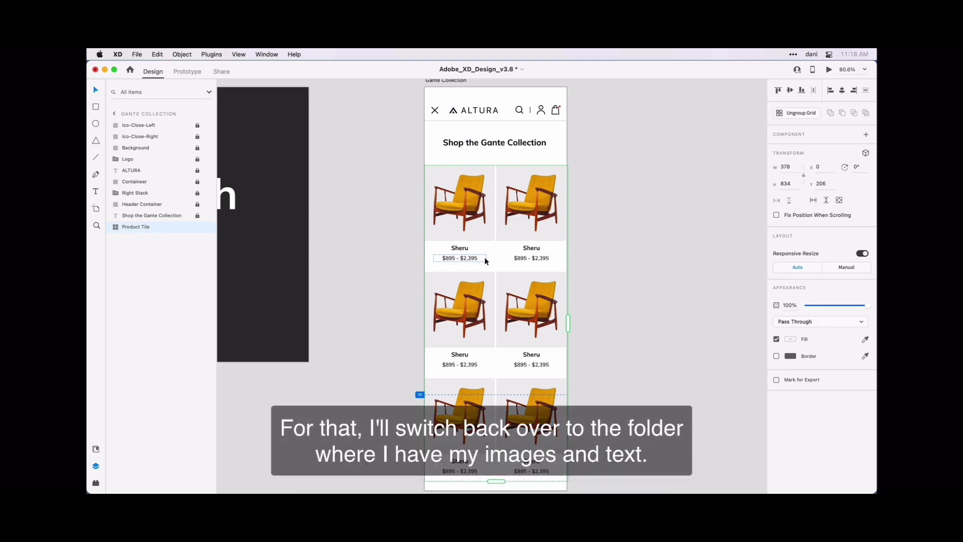
# In Finder, select the Little_Petra, Pavilion, Pouf, Rely, Slip and Woody PNGs.
pyautogui.press('super+Tab')
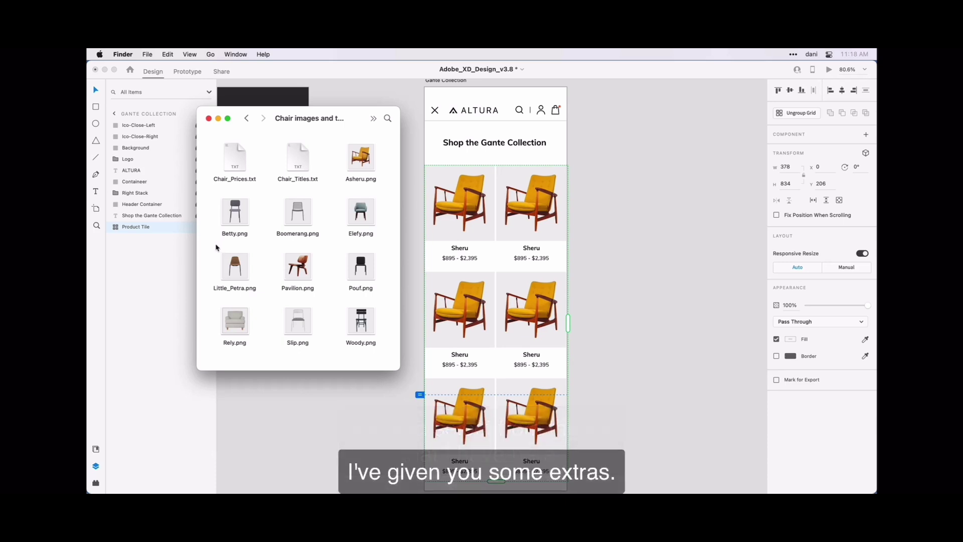
pyautogui.moveTo(217, 246); pyautogui.dragTo(380, 353)
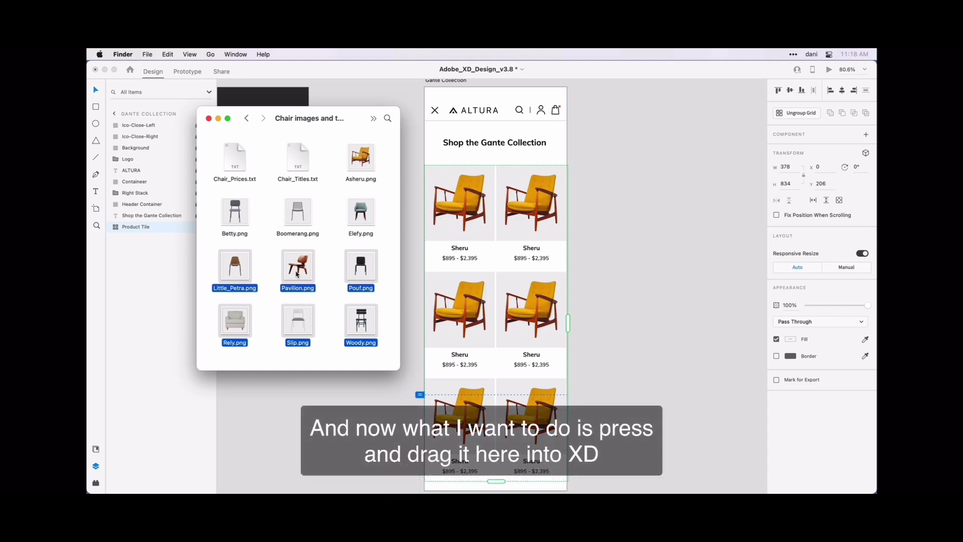
# Drop the six selected chair PNGs onto the first tile's image placeholder to fill the grid.
pyautogui.moveTo(297, 274); pyautogui.dragTo(428, 219)
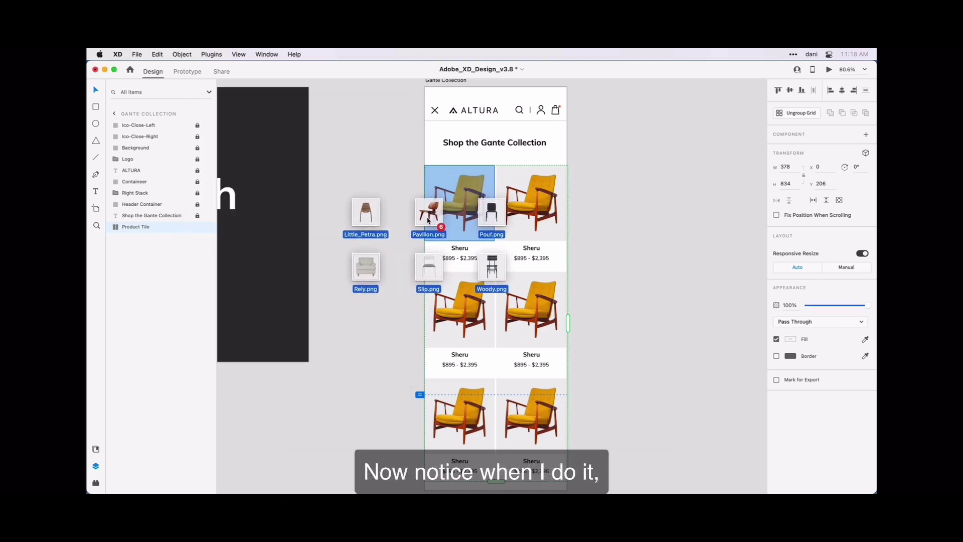
pyautogui.moveTo(428, 220); pyautogui.dragTo(428, 220)
pyautogui.moveTo(428, 219); pyautogui.dragTo(431, 219)
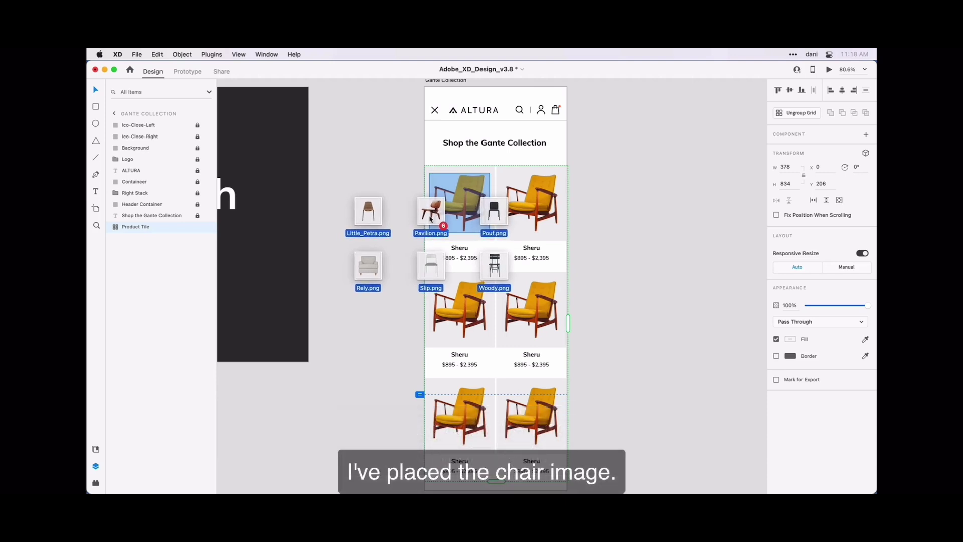
pyautogui.moveTo(431, 219); pyautogui.dragTo(431, 219)
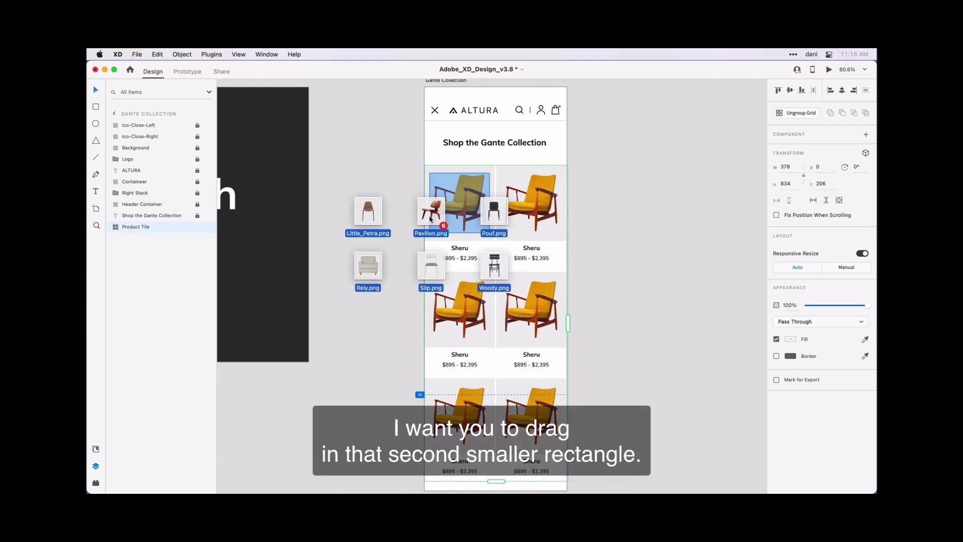
pyautogui.moveTo(431, 220); pyautogui.dragTo(431, 219)
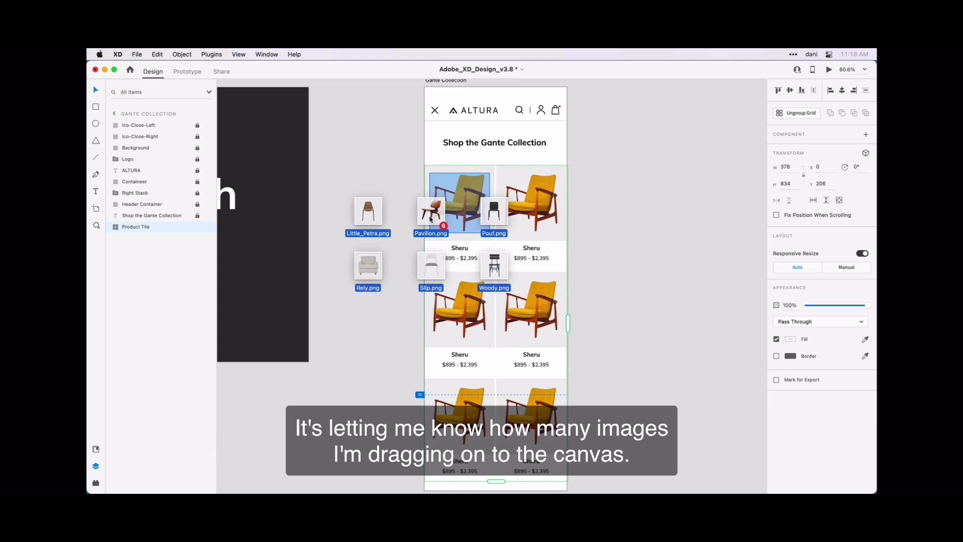
pyautogui.moveTo(431, 219); pyautogui.dragTo(430, 218)
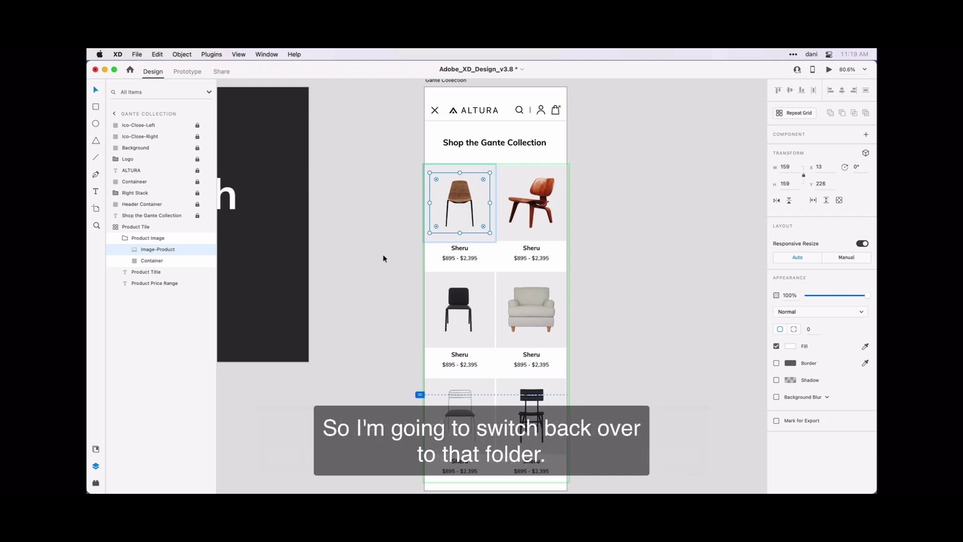
# Bring up the Chair images folder and drag Chair_Titles.txt over the first tile's title.
pyautogui.press('super+Tab')
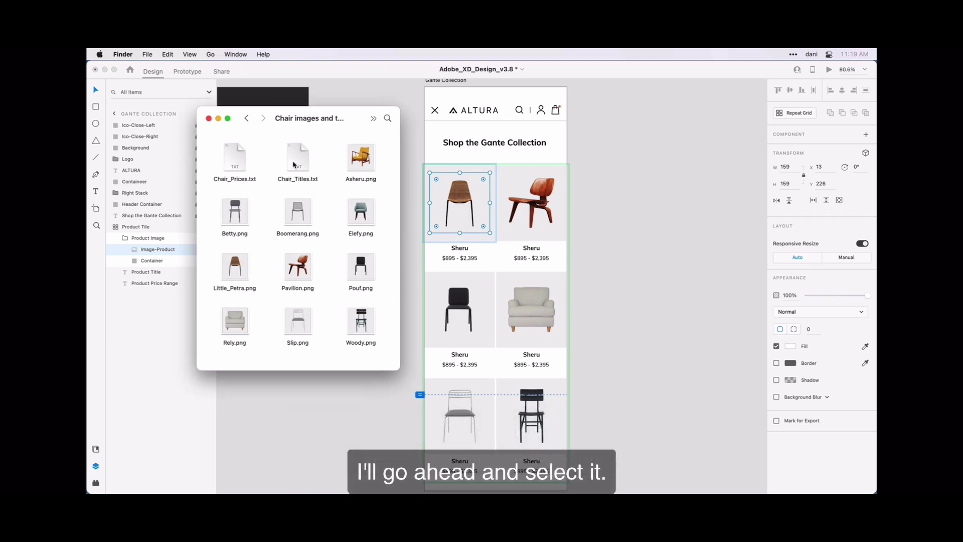
pyautogui.moveTo(294, 165); pyautogui.dragTo(479, 250)
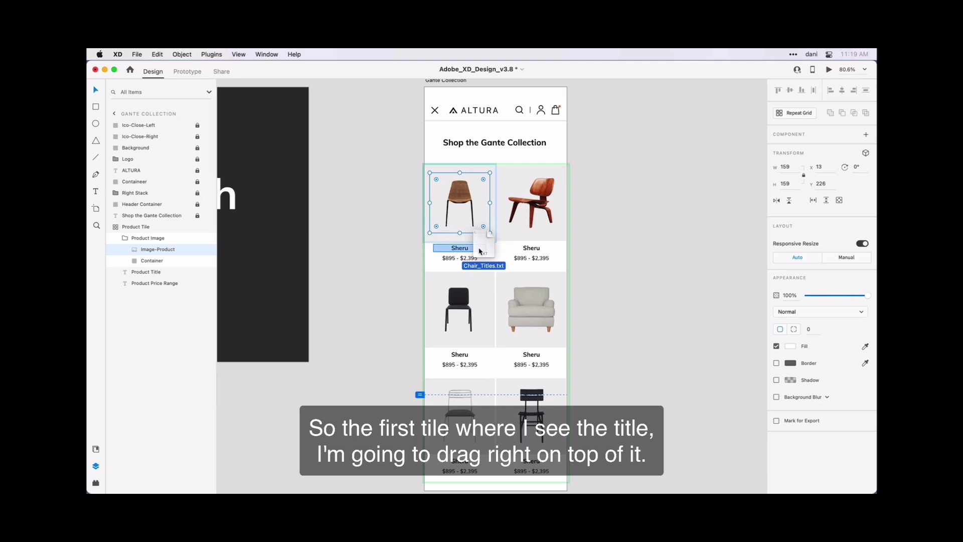
# Drop Chair_Titles.txt on the Sheru title so tiles read Betty, Pouf, Rely, Little Petra.
pyautogui.moveTo(479, 251); pyautogui.dragTo(480, 251)
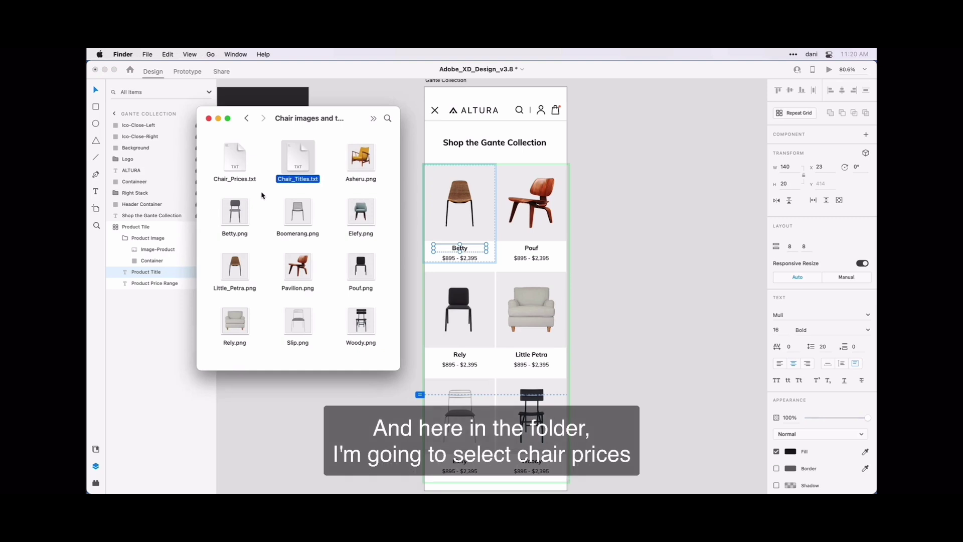
# Deselect Chair_Titles.txt and drag Chair_Prices.txt over the first tile's $895 - $2,395 price.
pyautogui.click(262, 195)
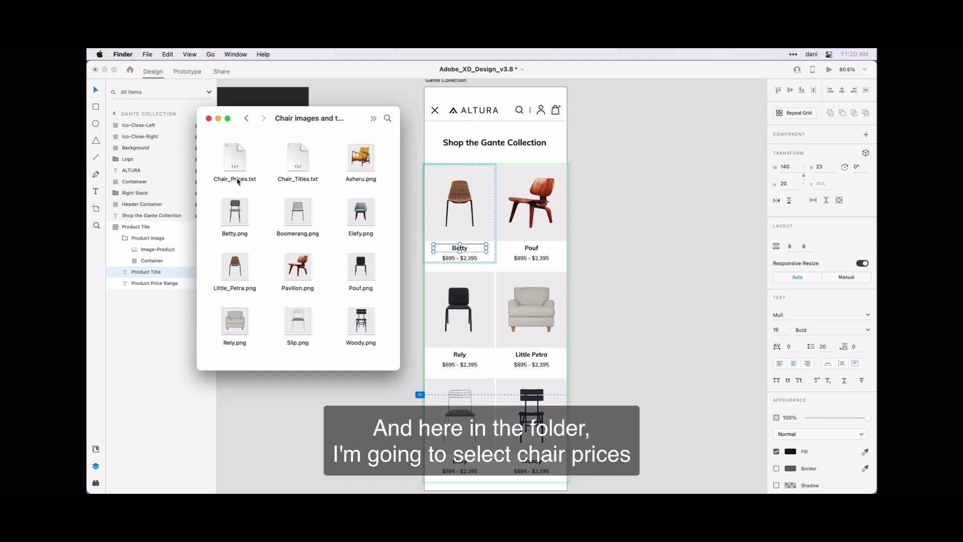
pyautogui.moveTo(238, 182); pyautogui.dragTo(483, 262)
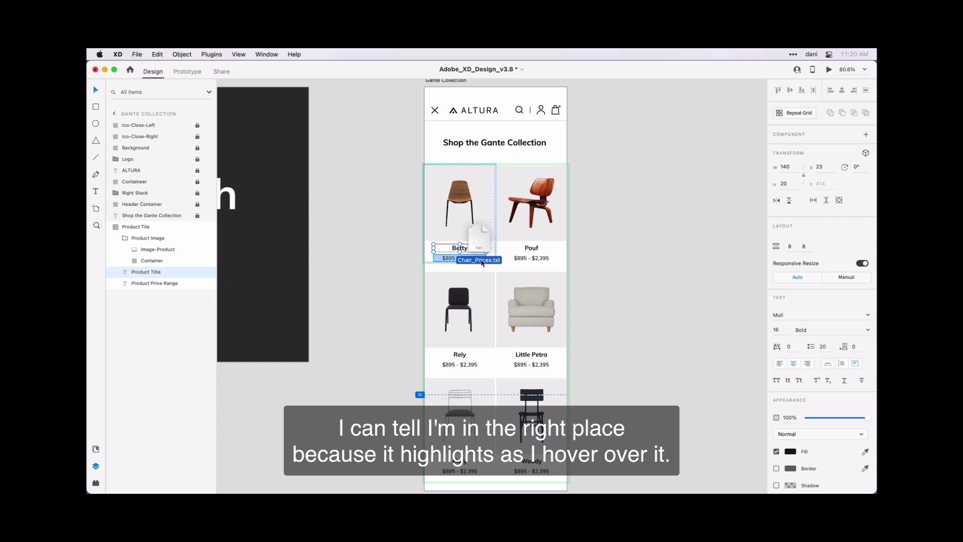
# Drop Chair_Prices.txt on the price text, giving prices like $995 - $2,595 and Sale $595.
pyautogui.moveTo(483, 262); pyautogui.dragTo(482, 262)
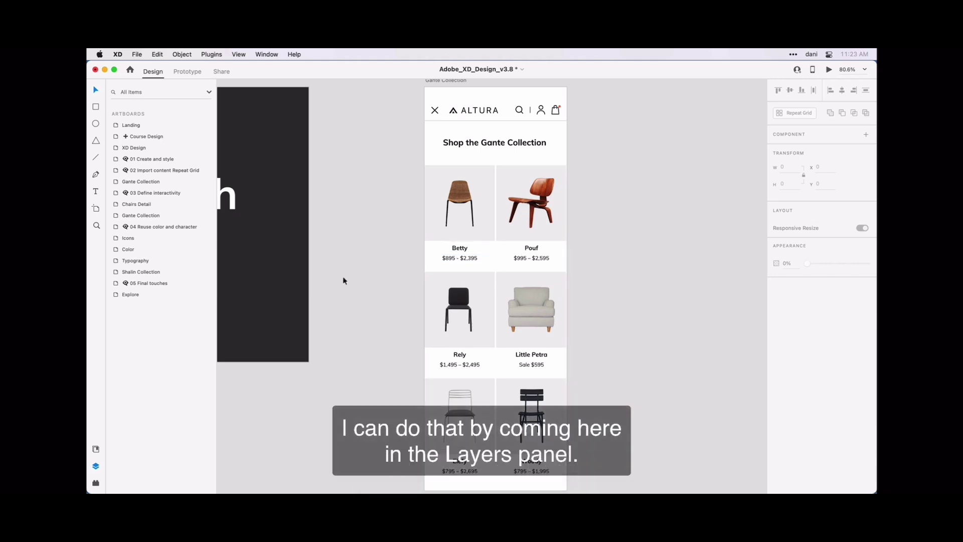
# Select the Repeat Grid, then the Product Price Range text layer in the first tile.
pyautogui.click(452, 262)
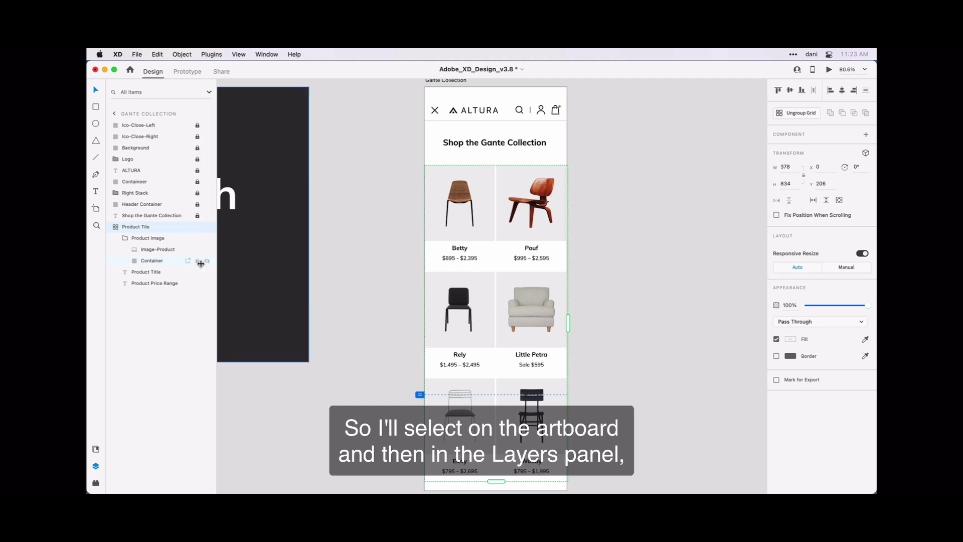
pyautogui.click(165, 285)
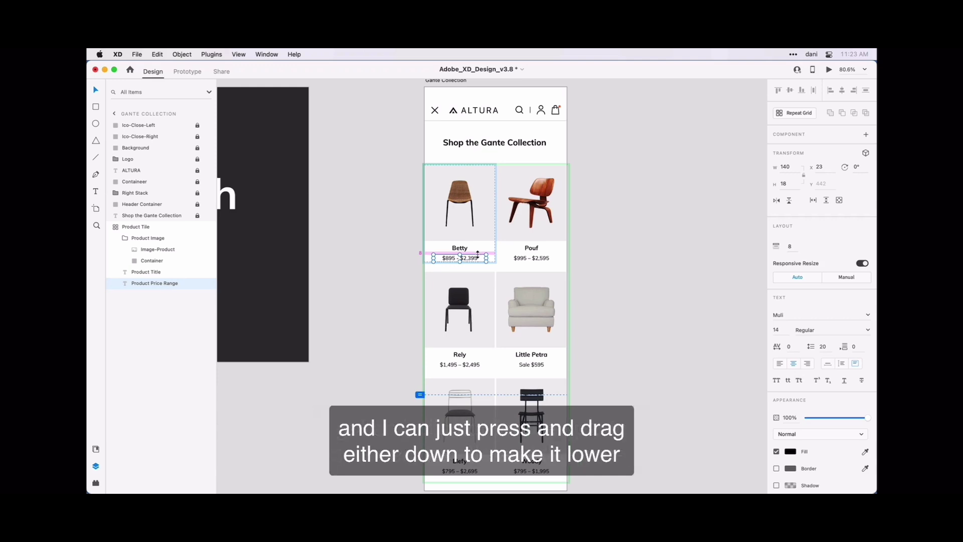
# Drag the price's padding handle until the title-to-price gap reads 3.
pyautogui.moveTo(477, 255); pyautogui.dragTo(478, 258)
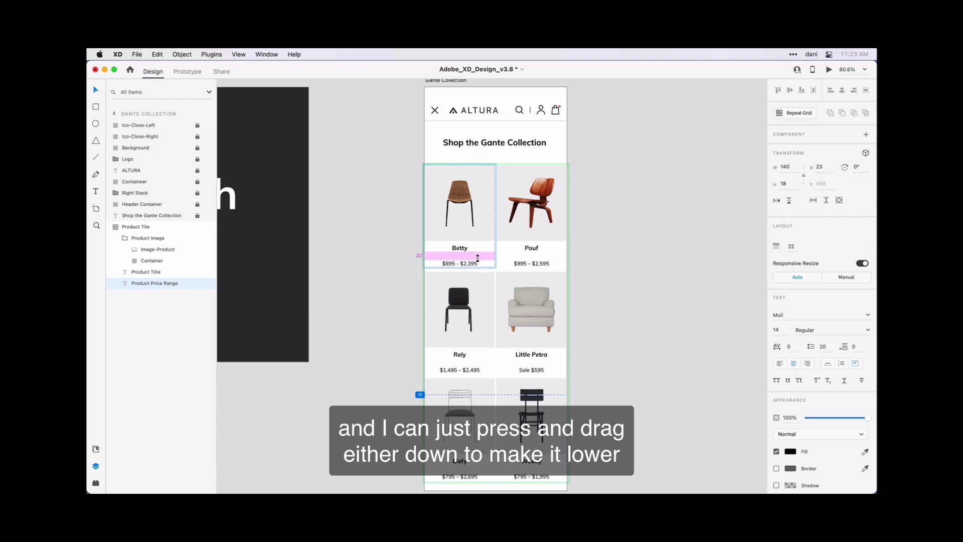
pyautogui.moveTo(477, 258); pyautogui.dragTo(477, 250)
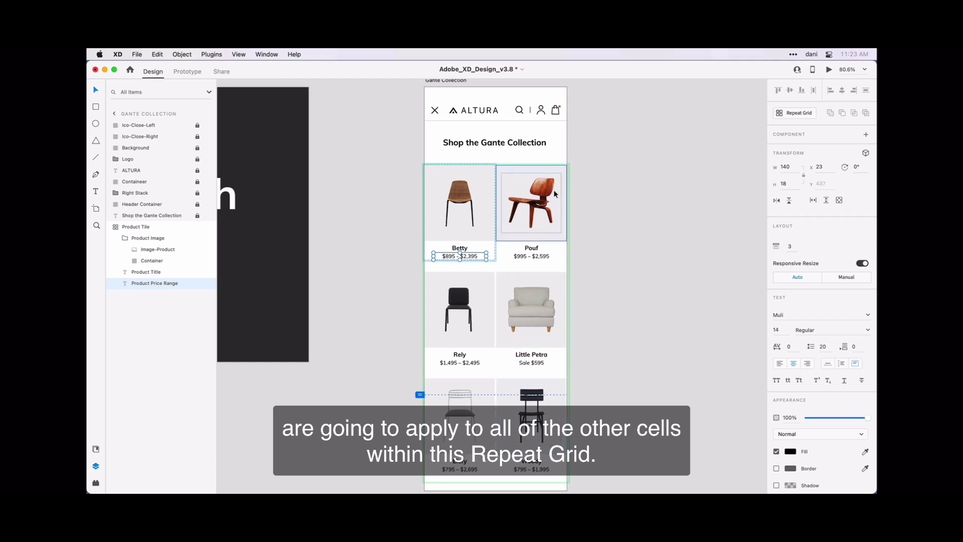
pyautogui.click(590, 228)
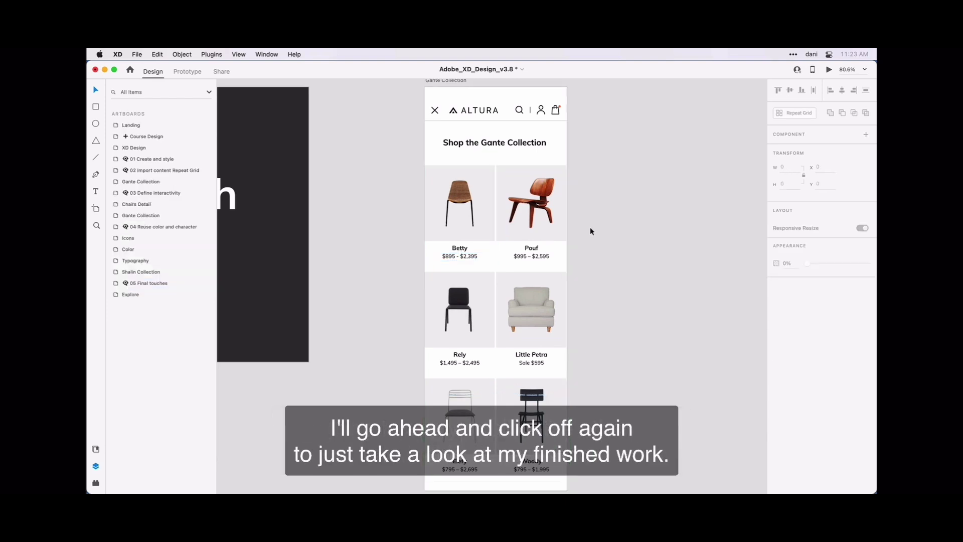